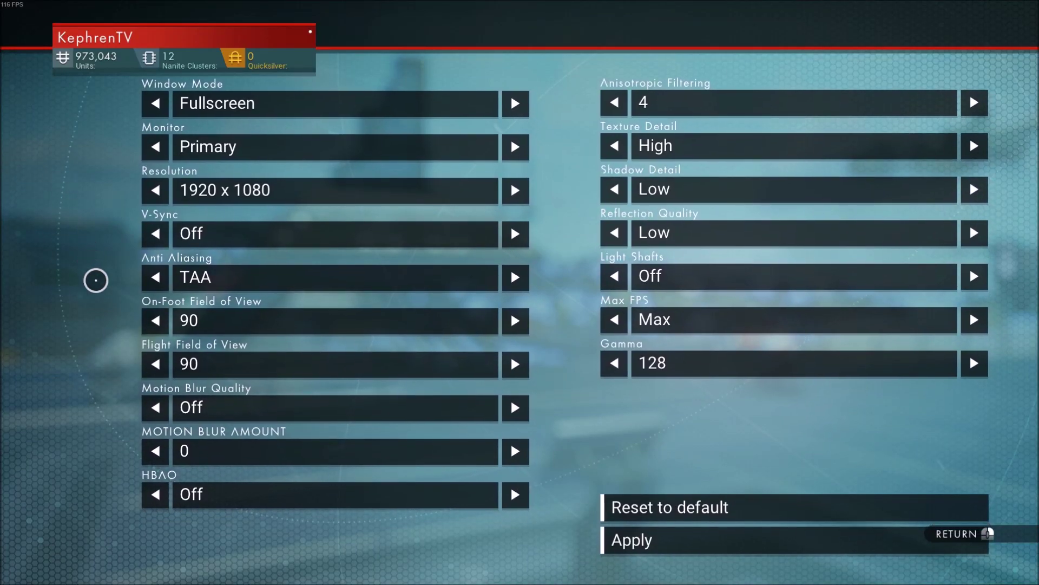
Reopen the graphics options and lower the resolution to 1280 x 768
right_click(93, 270)
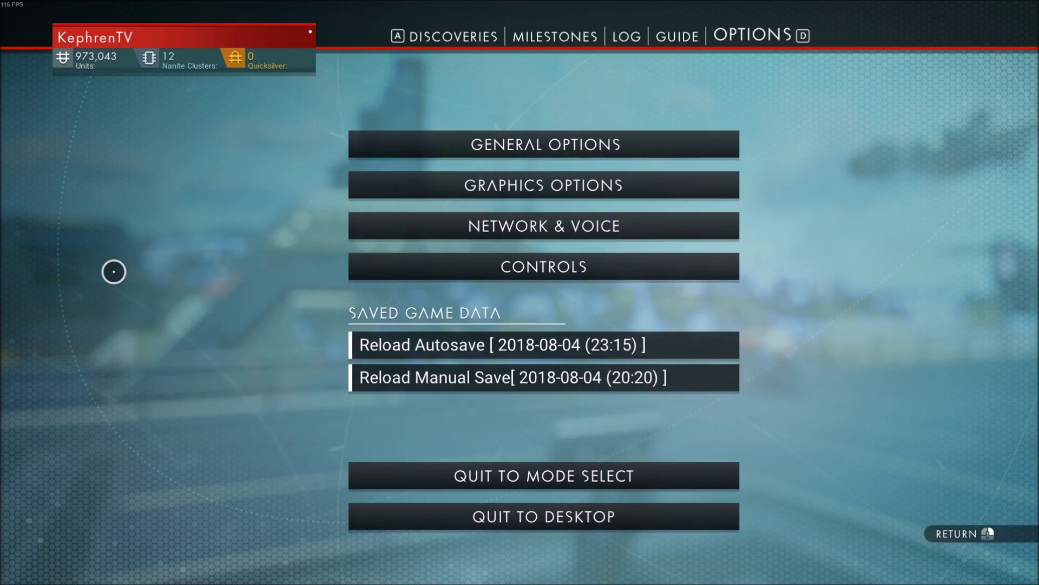
left_click(531, 176)
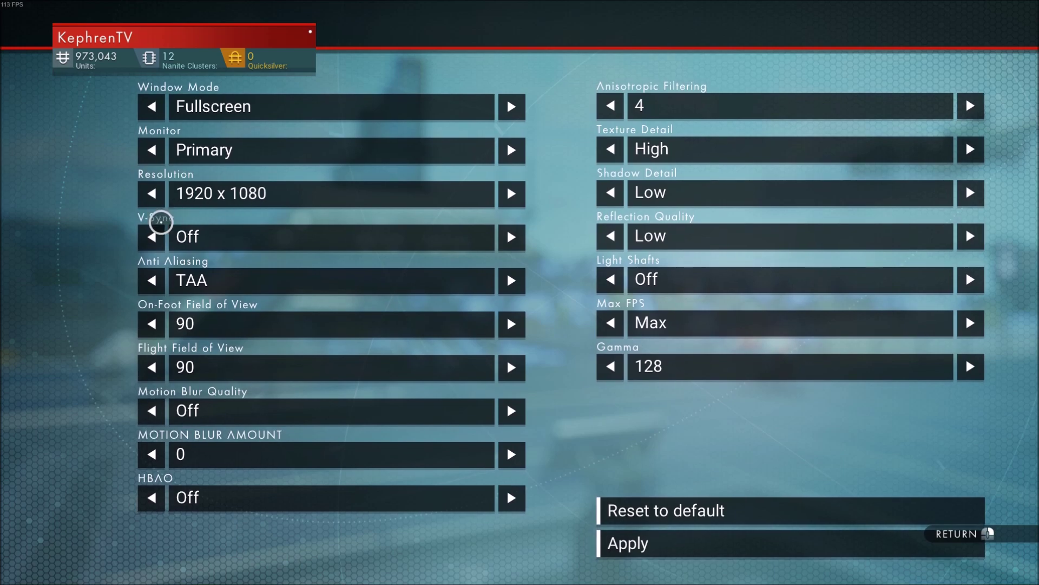
left_click(149, 193)
left_click(149, 193)
left_click(149, 193)
left_click(149, 194)
left_click(149, 193)
left_click(150, 194)
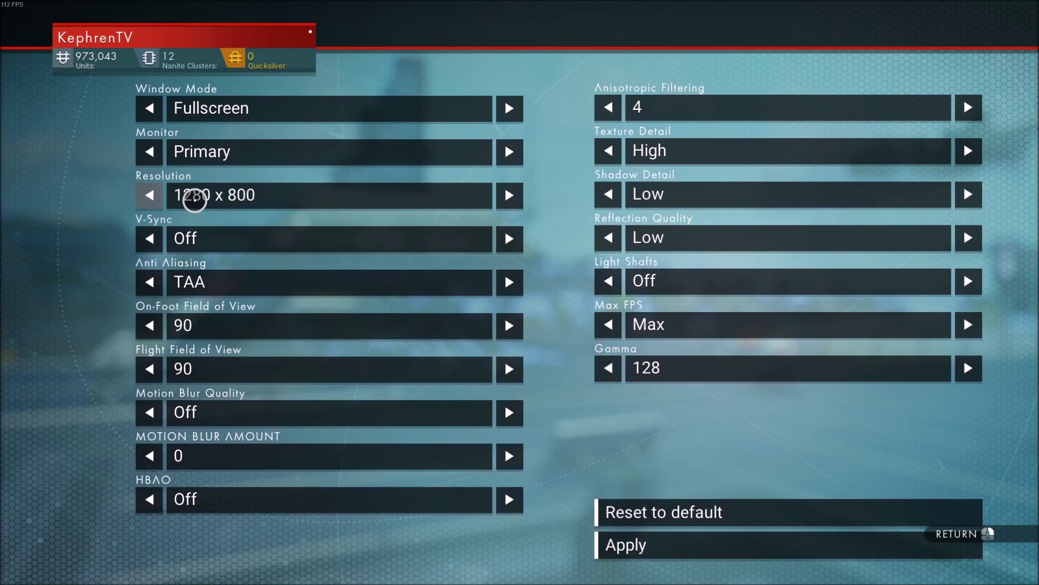
left_click(145, 196)
left_click(149, 198)
left_click(150, 199)
left_click(512, 195)
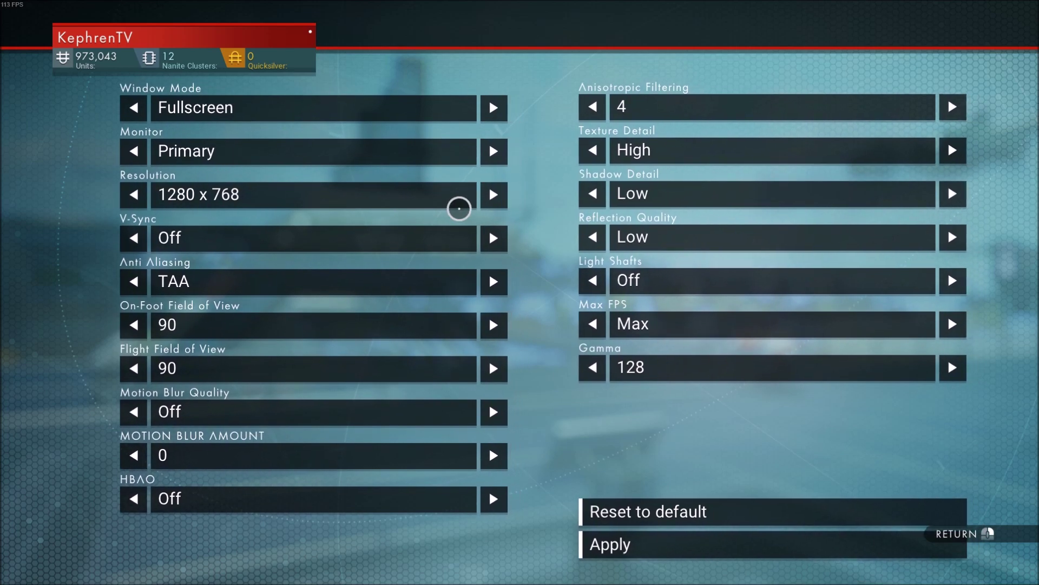
Raise the resolution back to 1920 x 1080
left_click(494, 197)
left_click(494, 196)
left_click(494, 196)
left_click(493, 197)
left_click(492, 198)
left_click(493, 199)
left_click(142, 195)
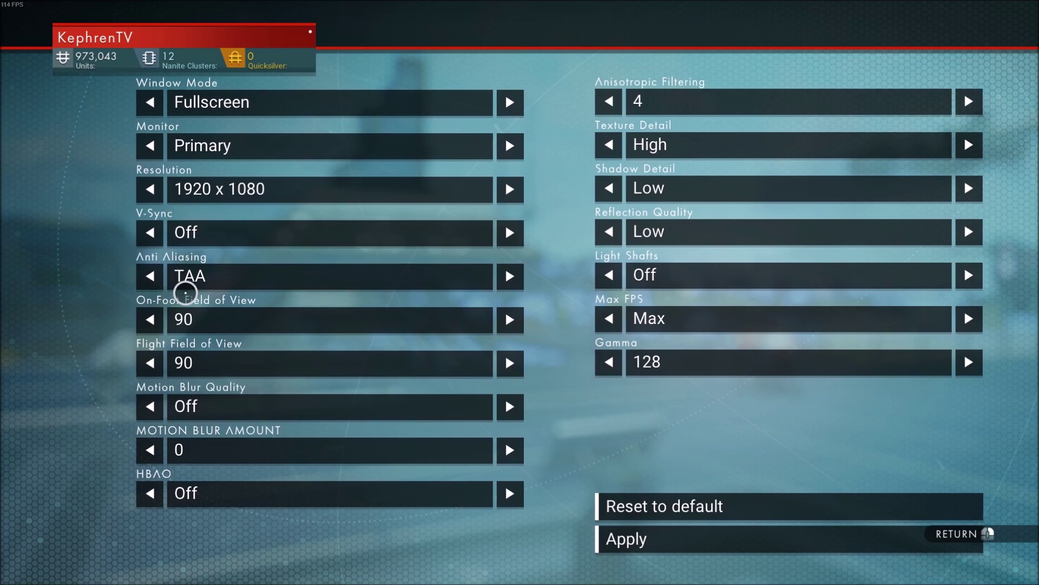
Cycle anti-aliasing through FXAA and Off, and return it to TAA
left_click(150, 277)
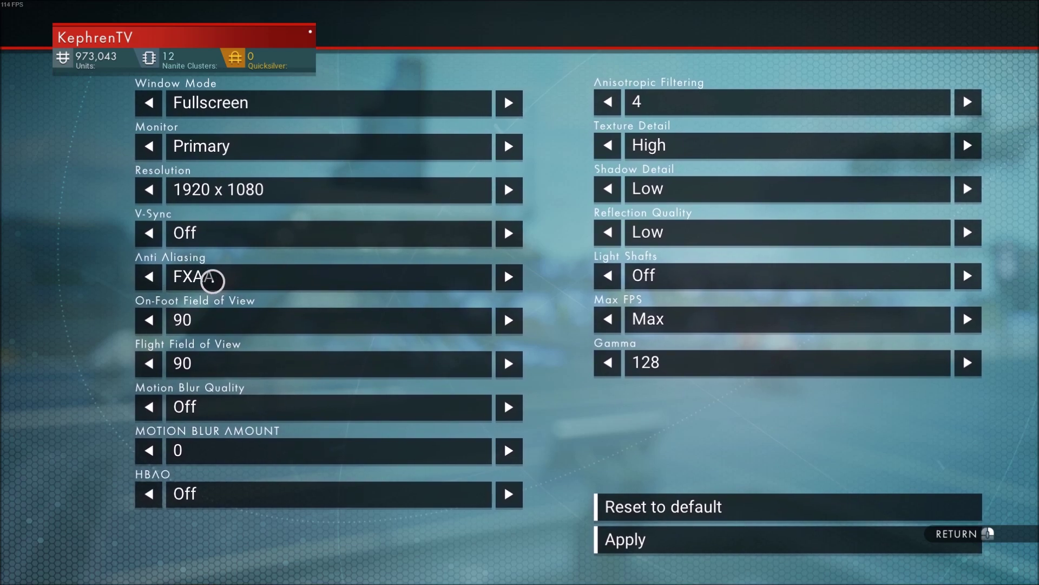
left_click(148, 266)
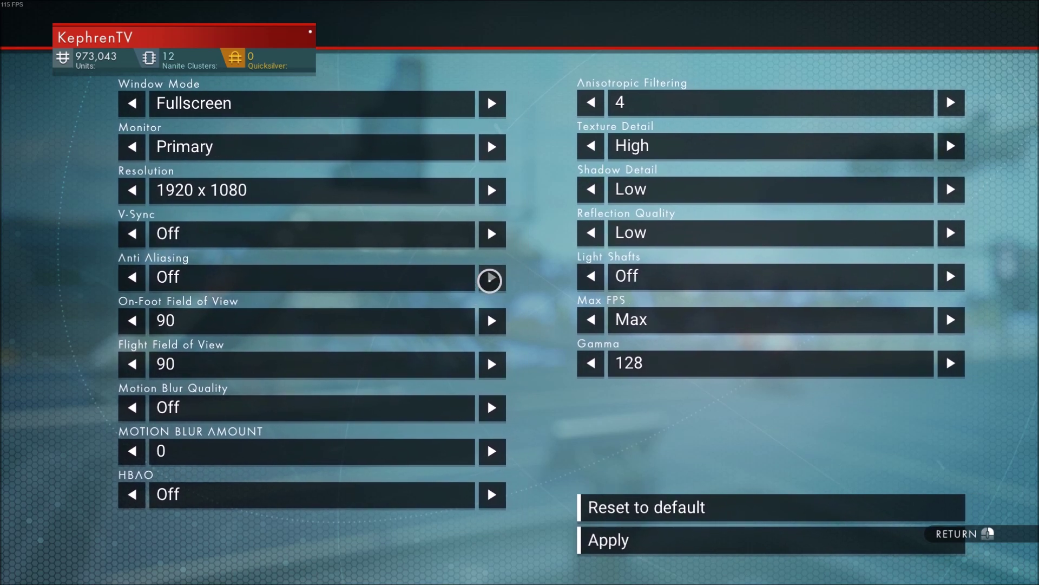
left_click(509, 278)
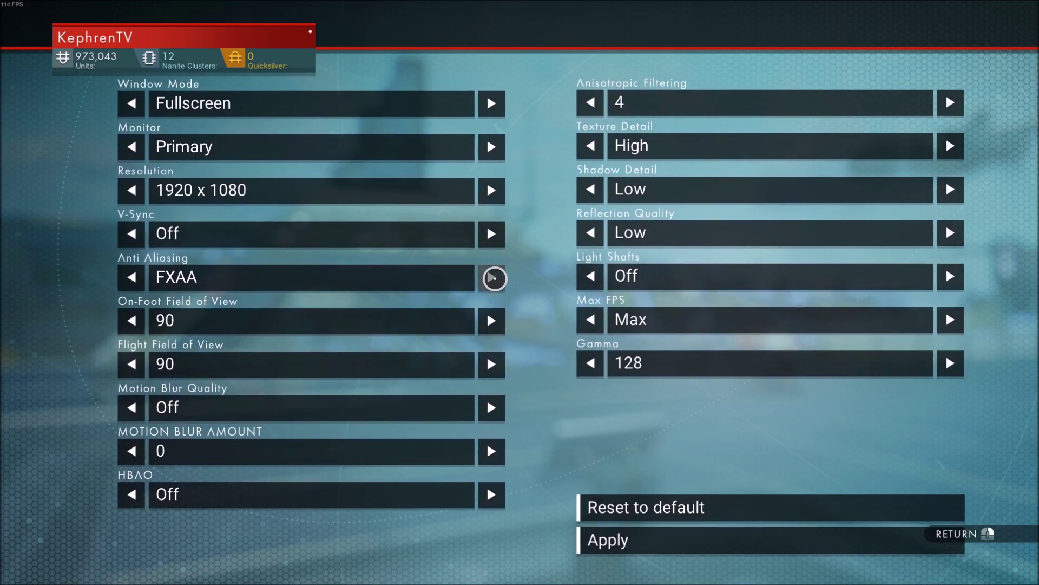
left_click(507, 269)
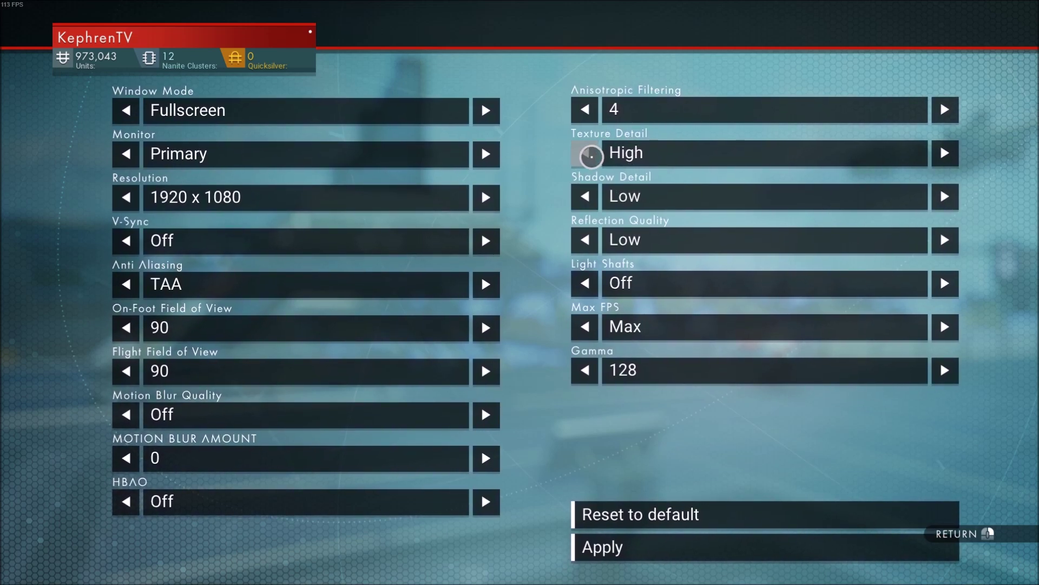
Try anisotropic filtering at 8 and a higher shadow detail, returning them to 4 and Low
left_click(915, 116)
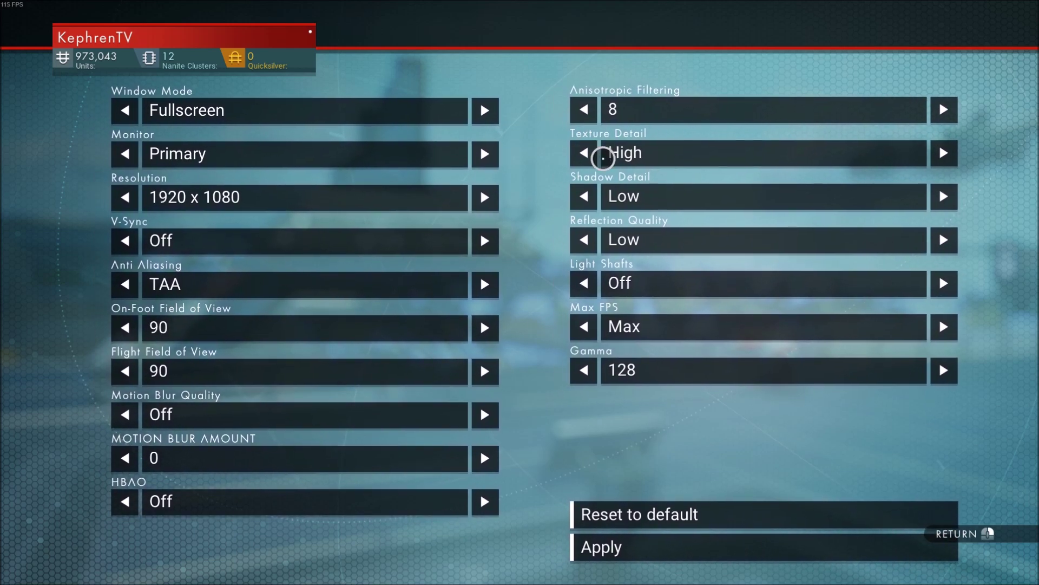
left_click(583, 114)
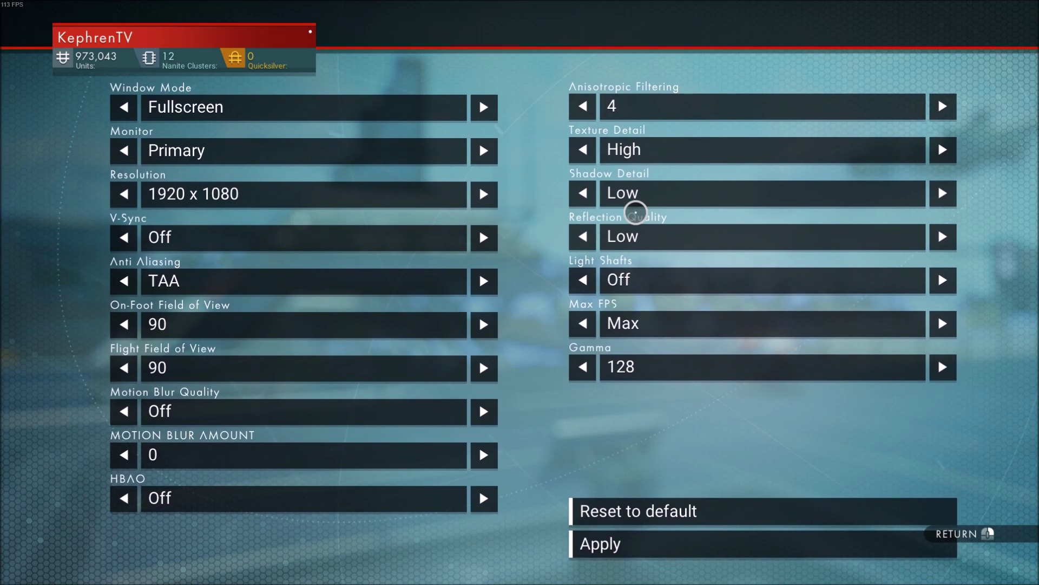
left_click(932, 195)
left_click(583, 194)
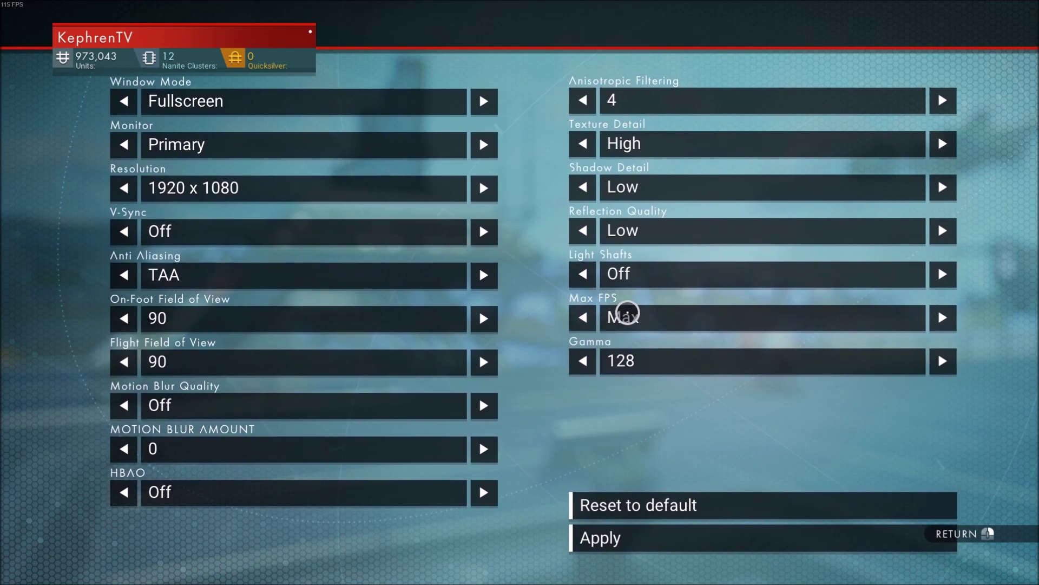
Switch to Steam and browse the local files of No Man's Sky from its properties
key("alt+Tab")
left_click(411, 574)
left_click(80, 249)
left_click(70, 278)
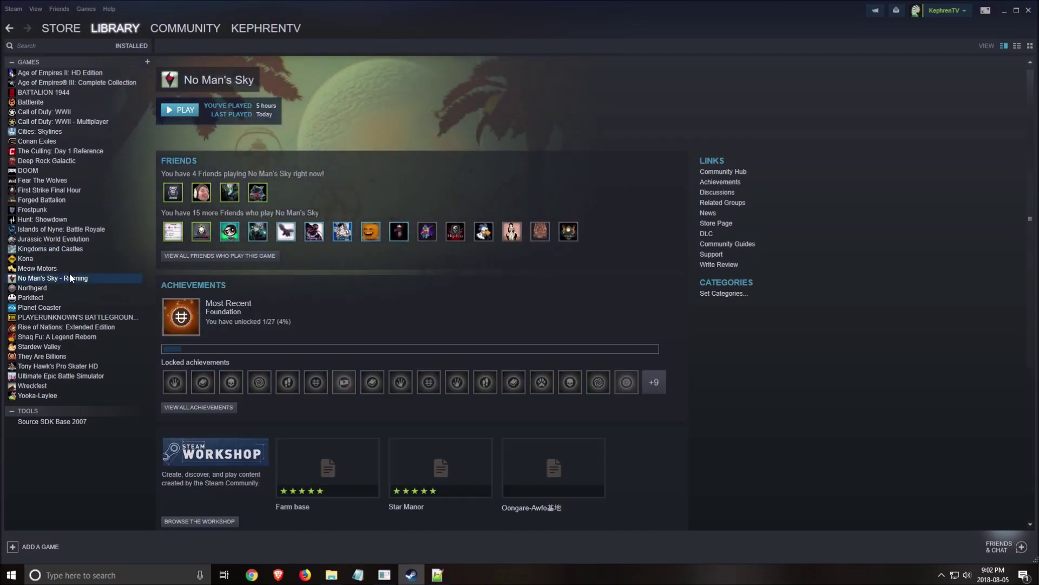
right_click(76, 279)
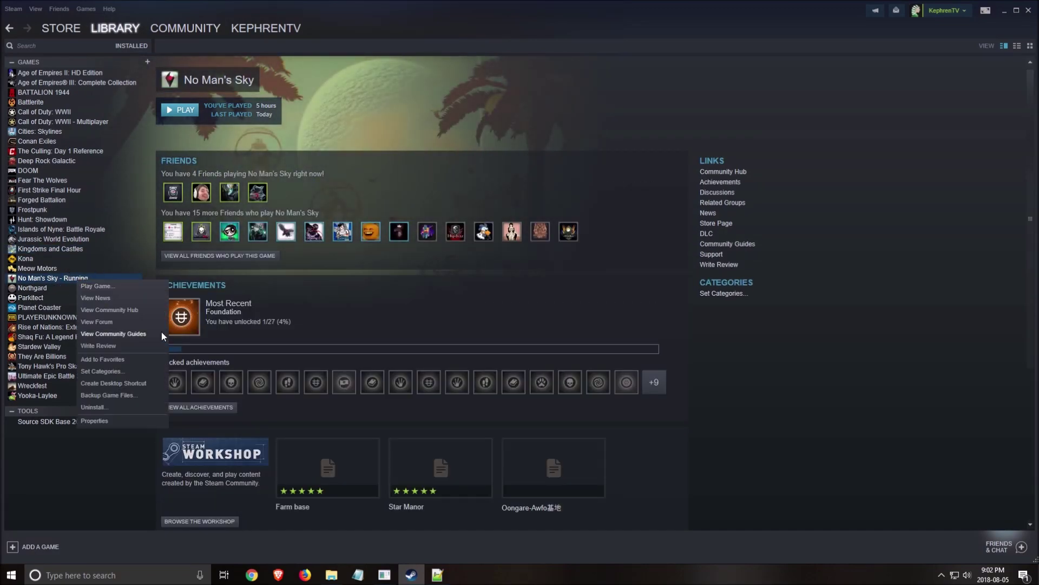
left_click(125, 421)
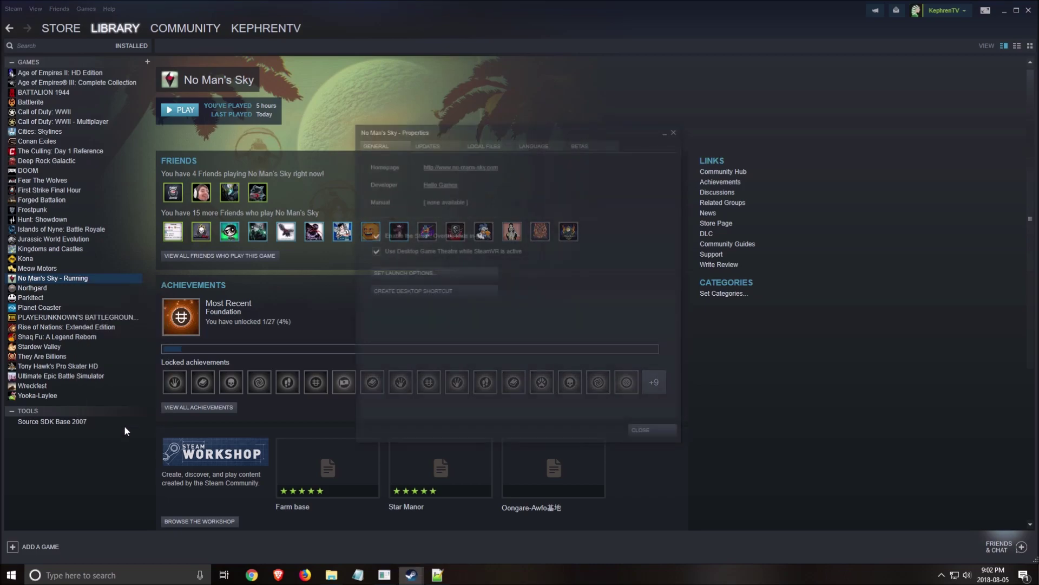
left_click(481, 144)
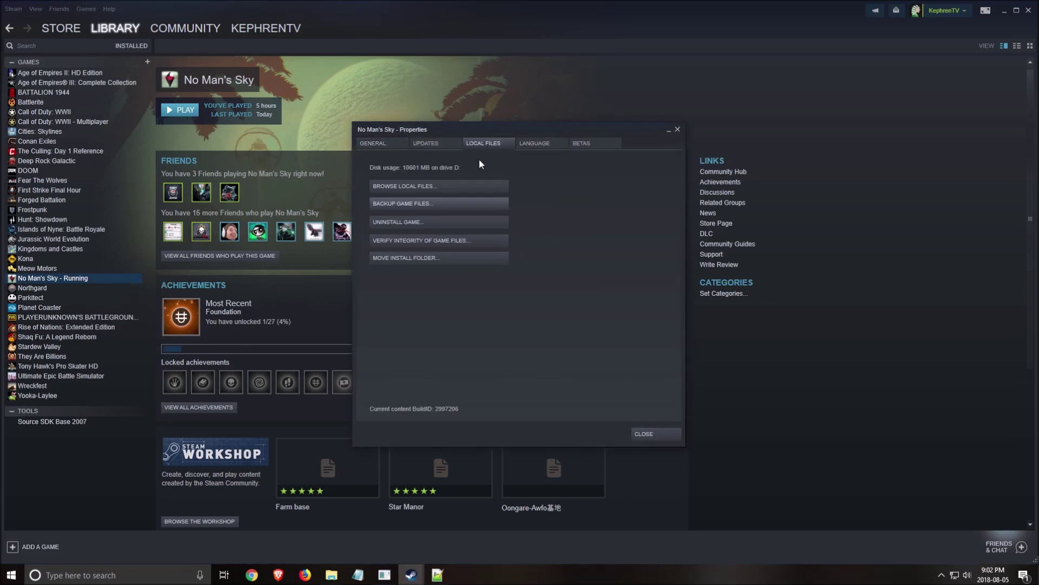
left_click(415, 187)
Open TKGRAPHICSSETTINGS.MXML from the game's Binaries\SETTINGS folder in Notepad++
double_click(150, 118)
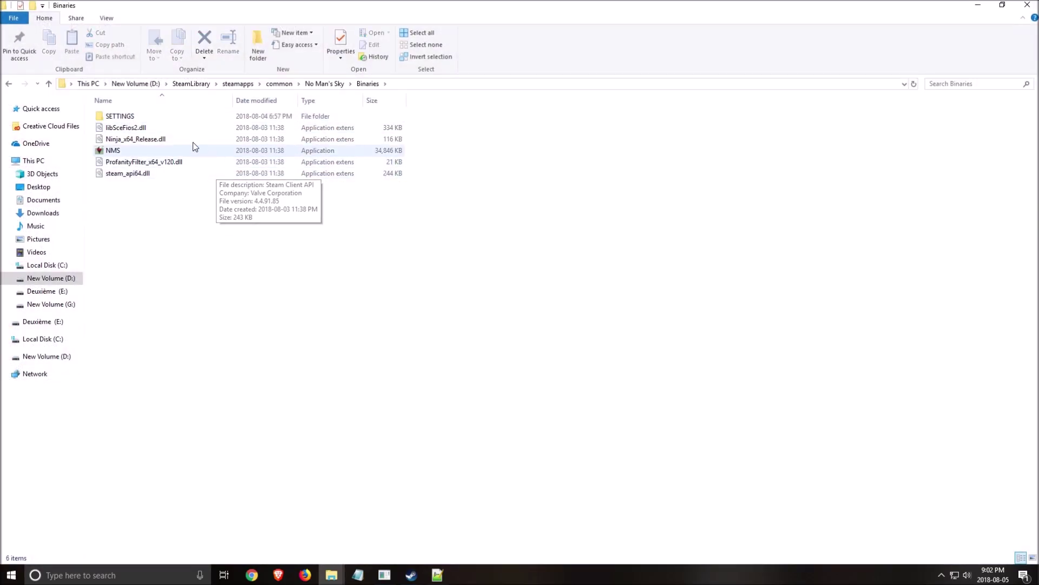
double_click(149, 117)
left_click(138, 141)
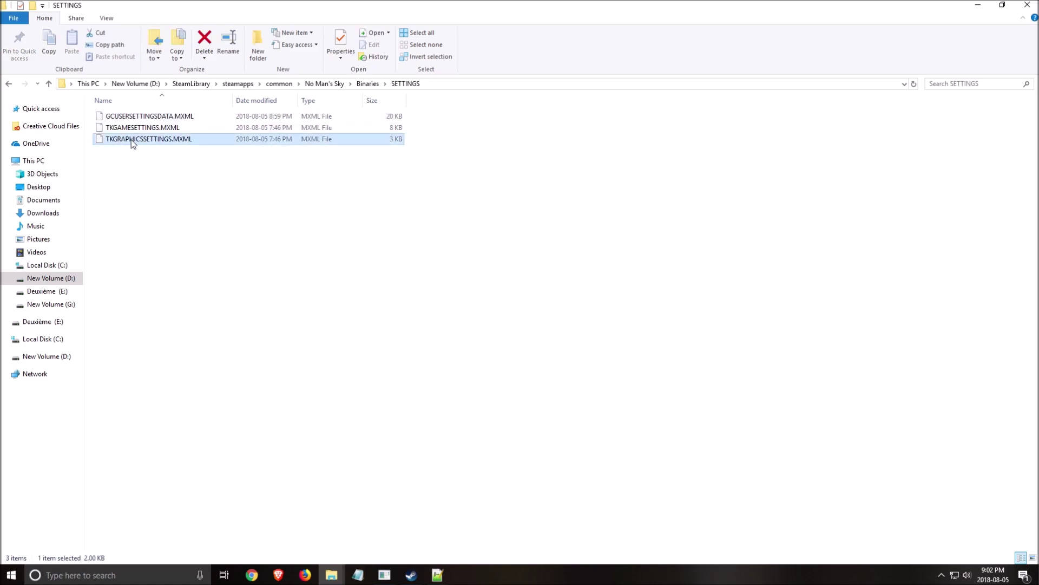
right_click(179, 144)
left_click(230, 164)
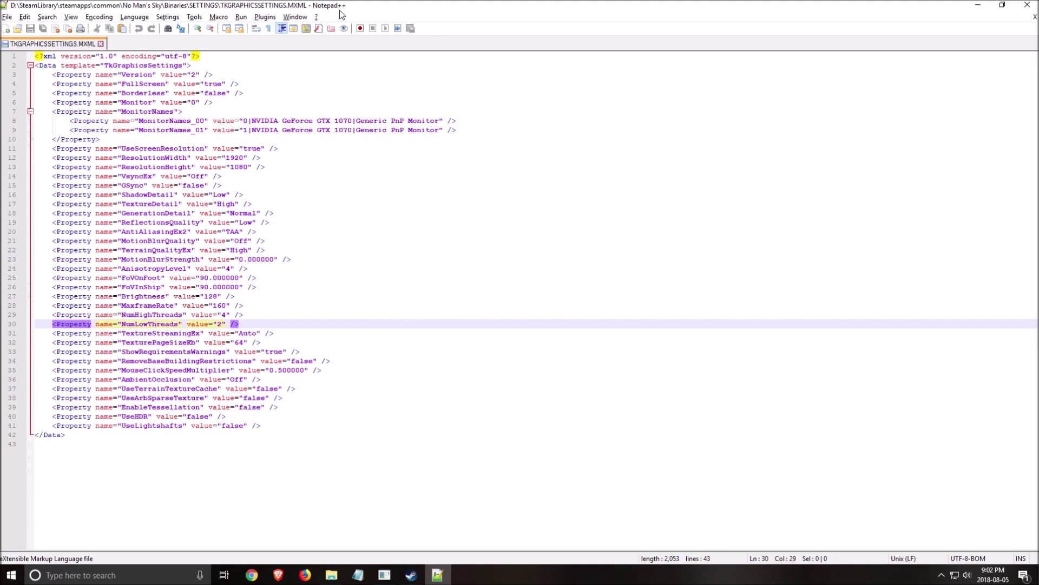
Examine the graphics properties in the file, especially the UseHDR and EnableTessellation entries and their values
left_click(240, 223)
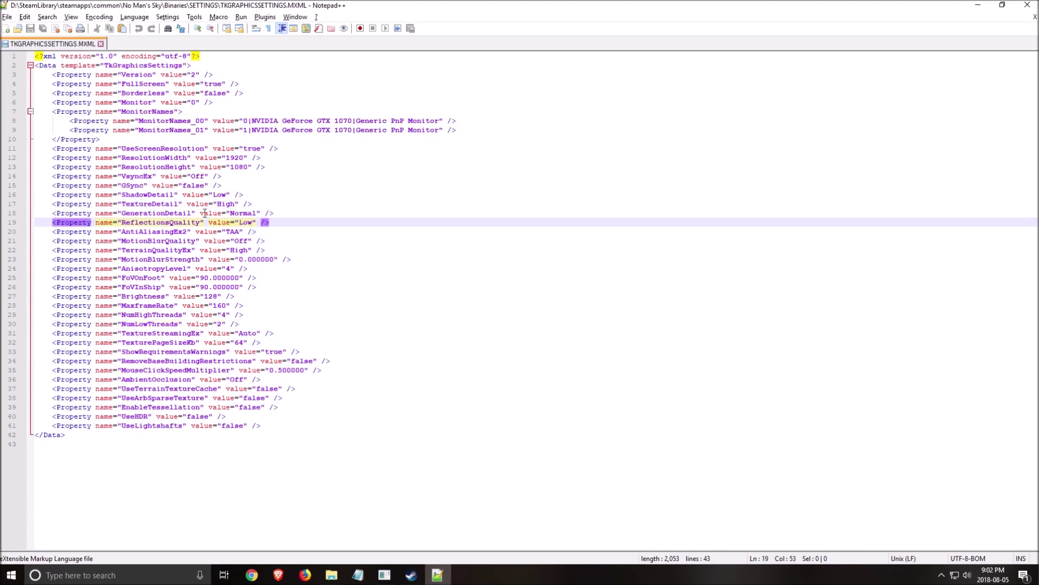
left_click(124, 85)
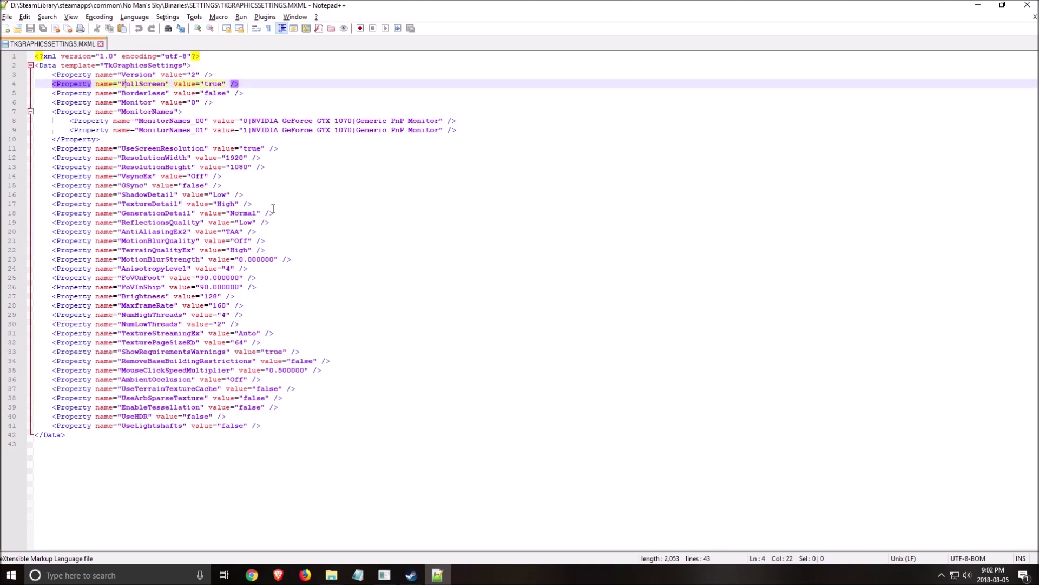
left_click(158, 232)
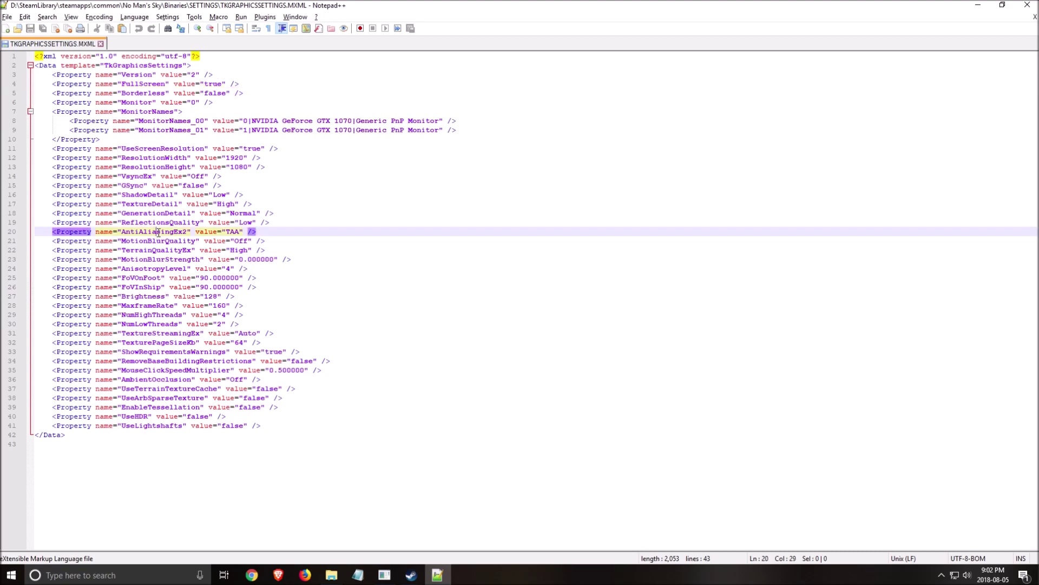
left_click(152, 431)
double_click(138, 417)
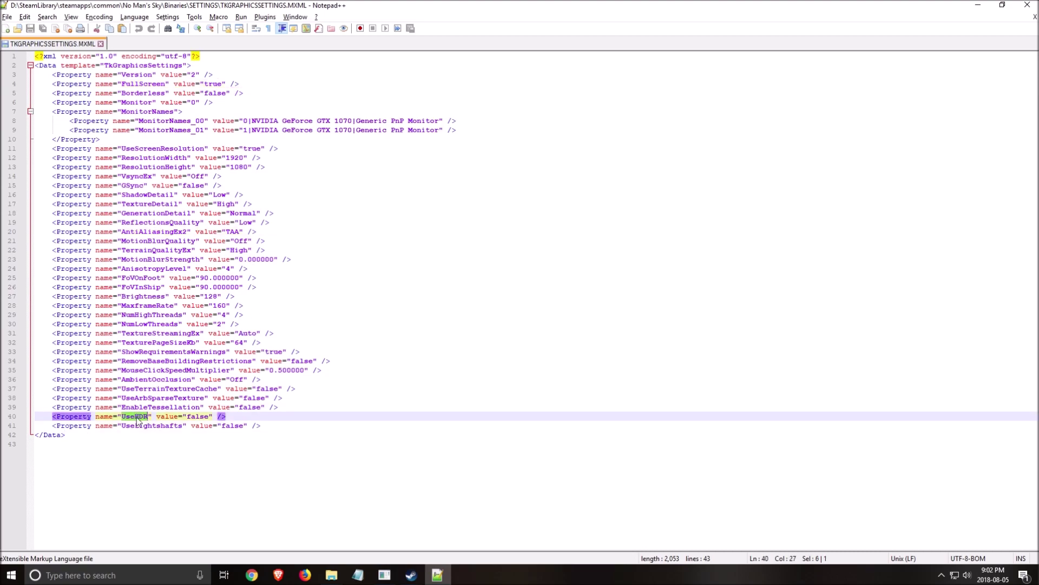
double_click(197, 416)
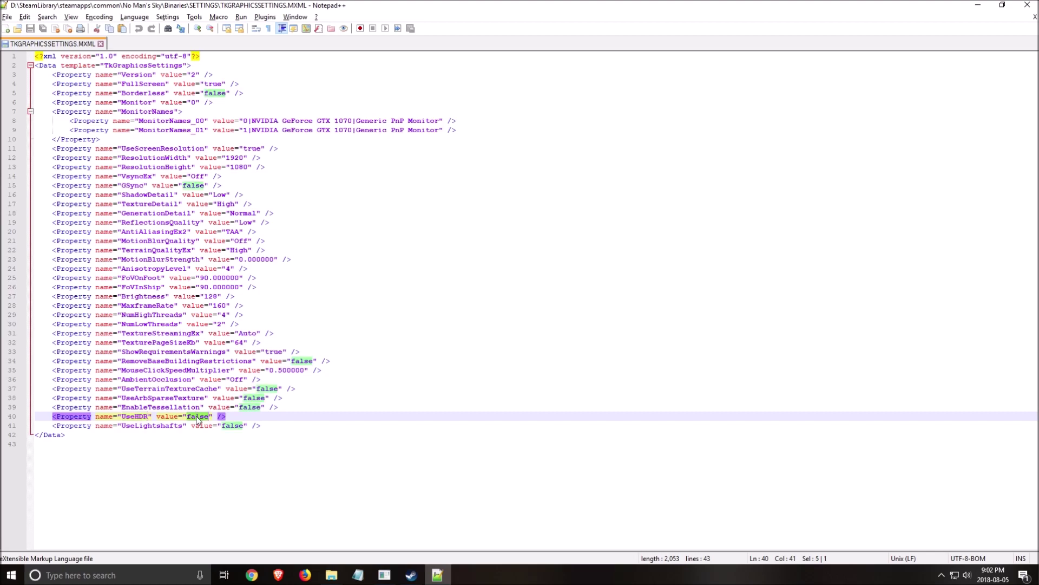
left_click(135, 416)
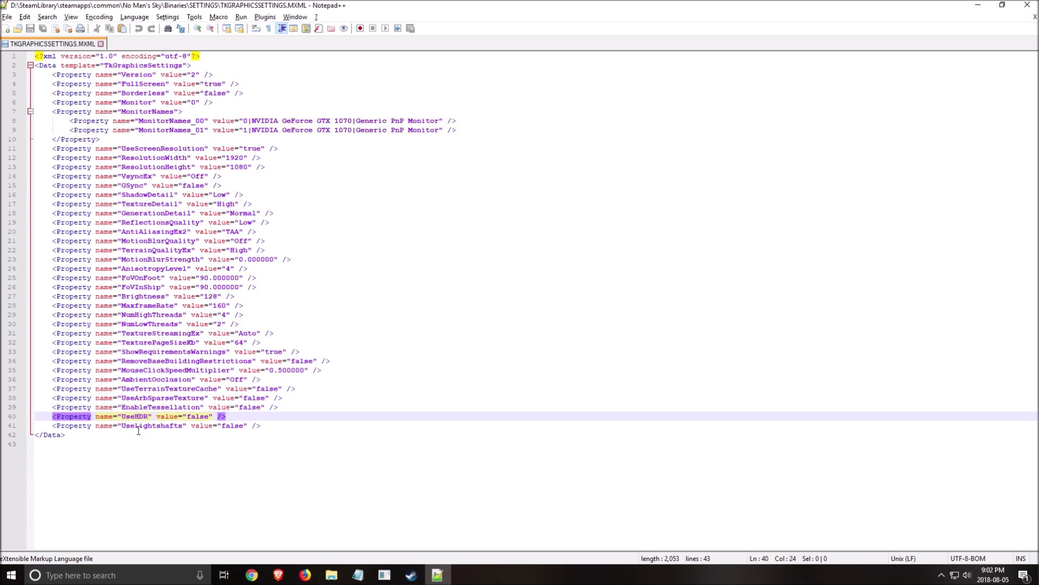
double_click(197, 416)
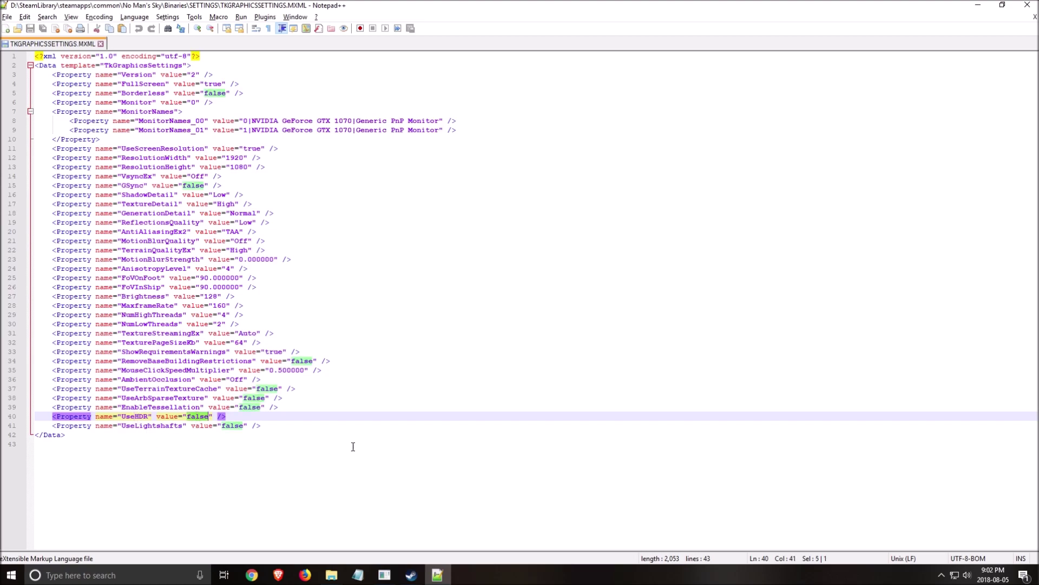
left_click(177, 409)
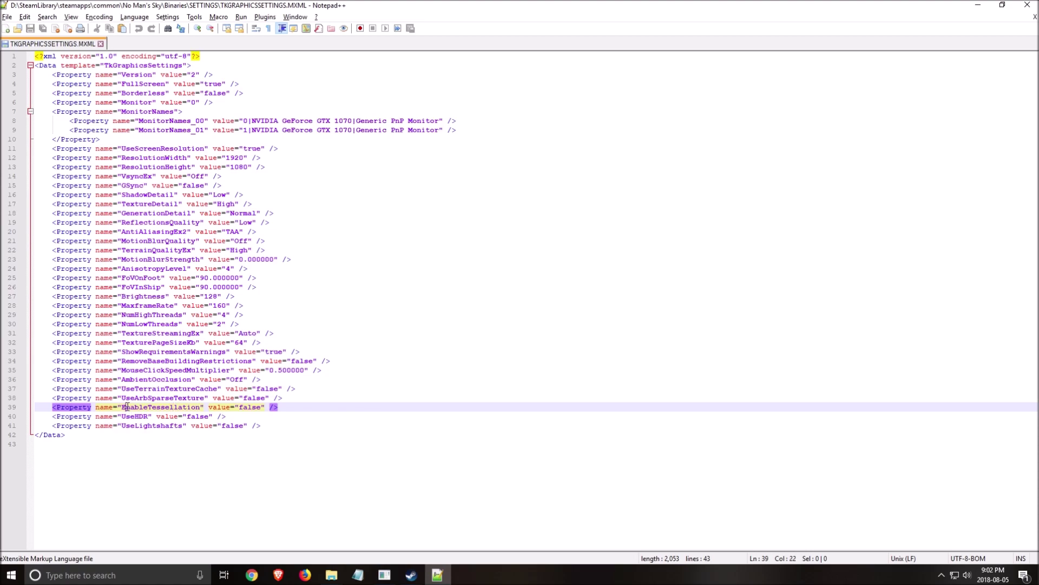
left_click_drag(128, 406, 197, 411)
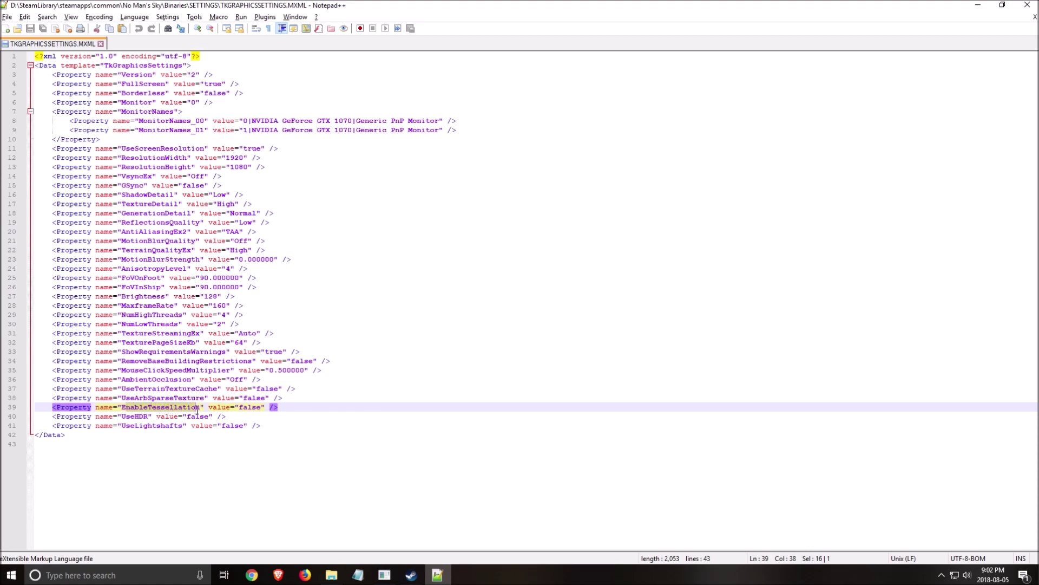
left_click(251, 409)
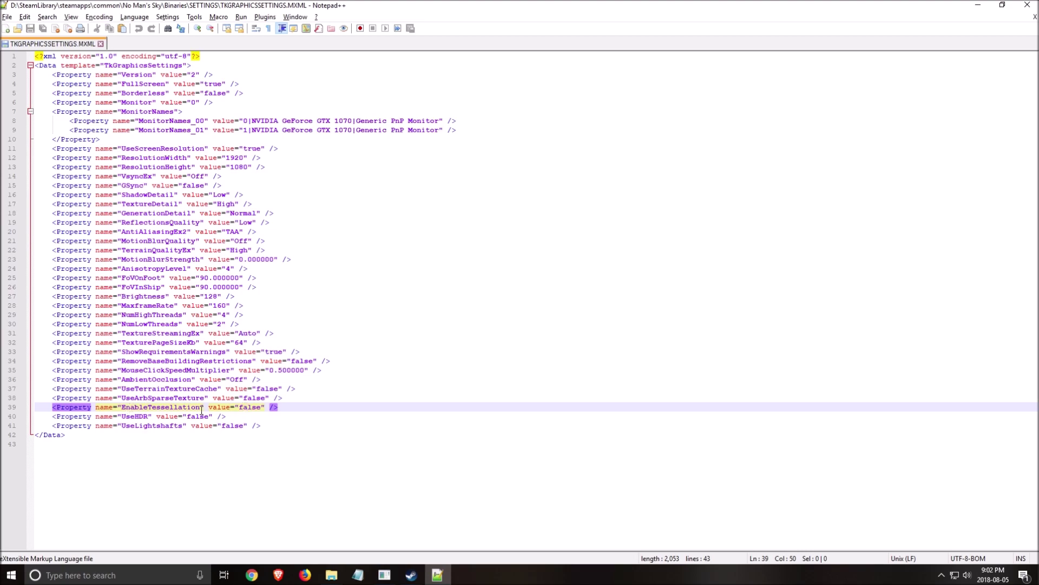
double_click(138, 407)
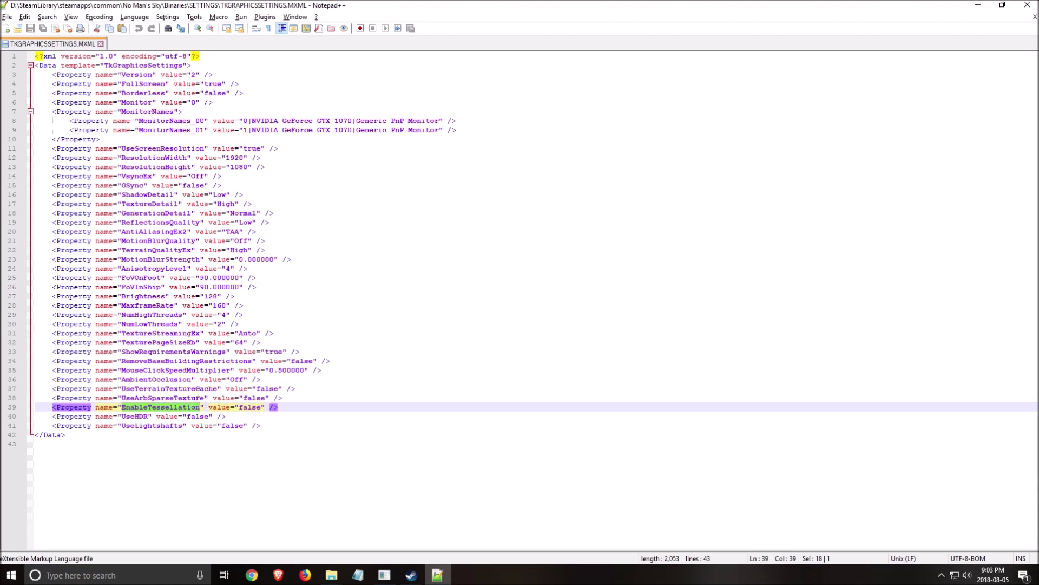
Examine the TextureStreamingEx, TexturePageSizeKb, NumHighThreads and NumLowThreads entries
left_click(162, 343)
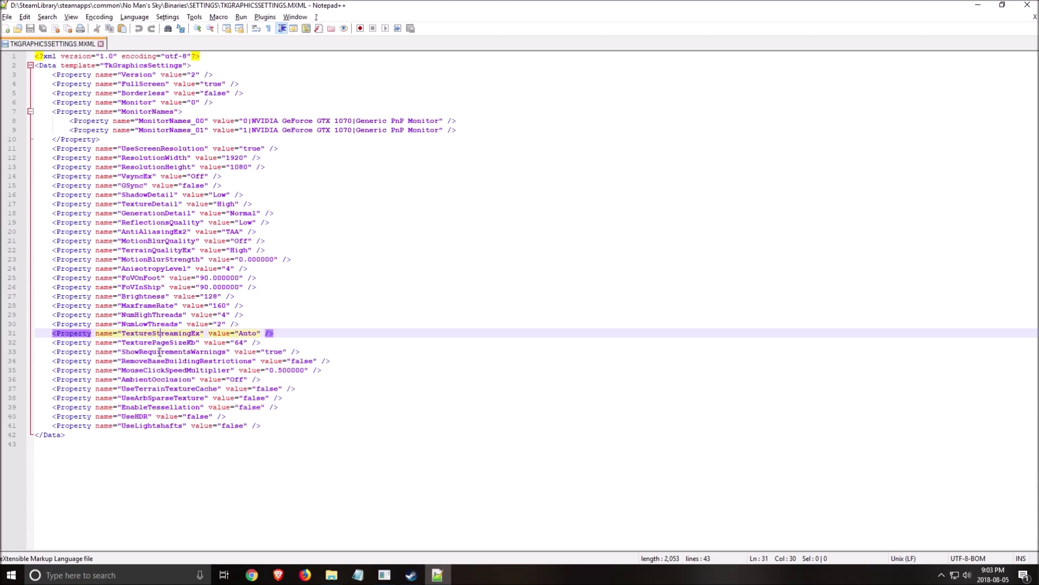
double_click(143, 342)
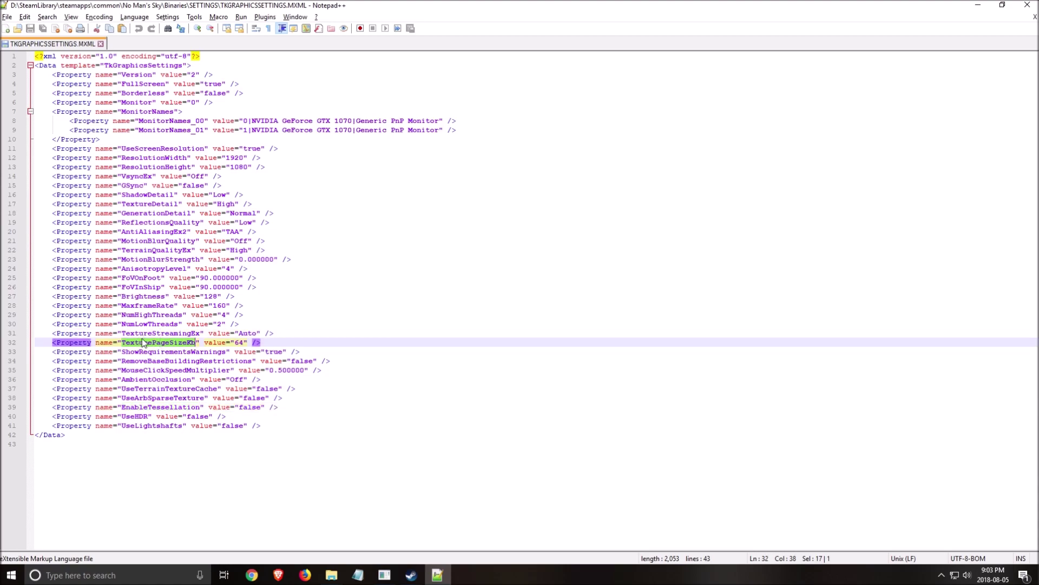
left_click(242, 343)
double_click(240, 343)
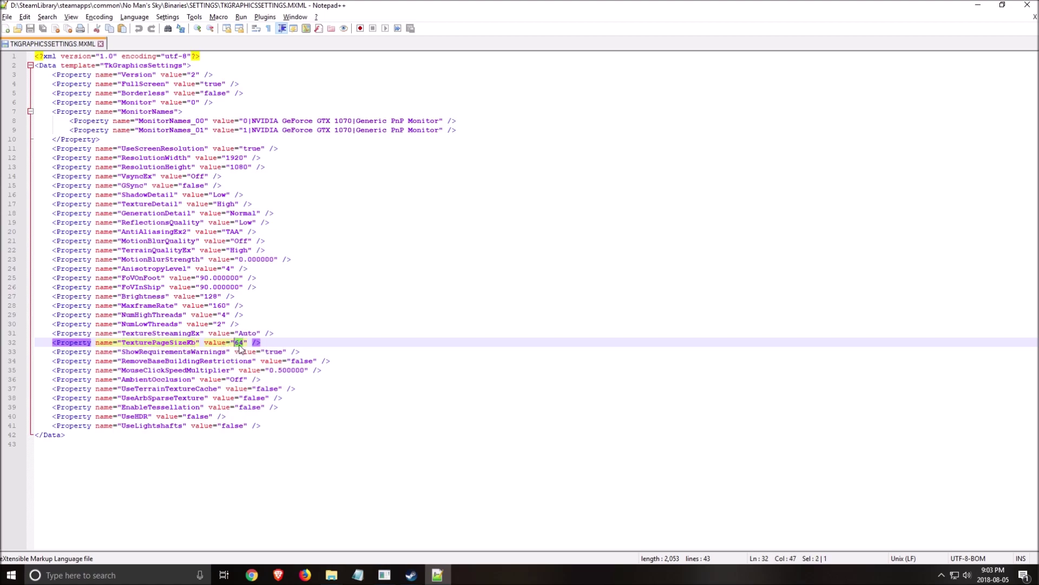
left_click(186, 324)
left_click_drag(187, 324, 122, 315)
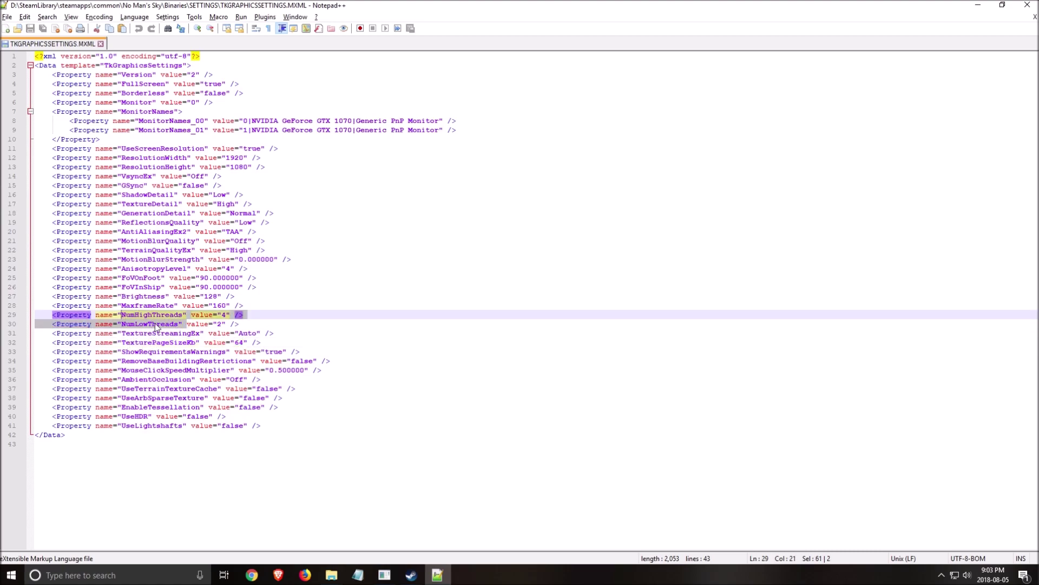
left_click(224, 315)
left_click(189, 334)
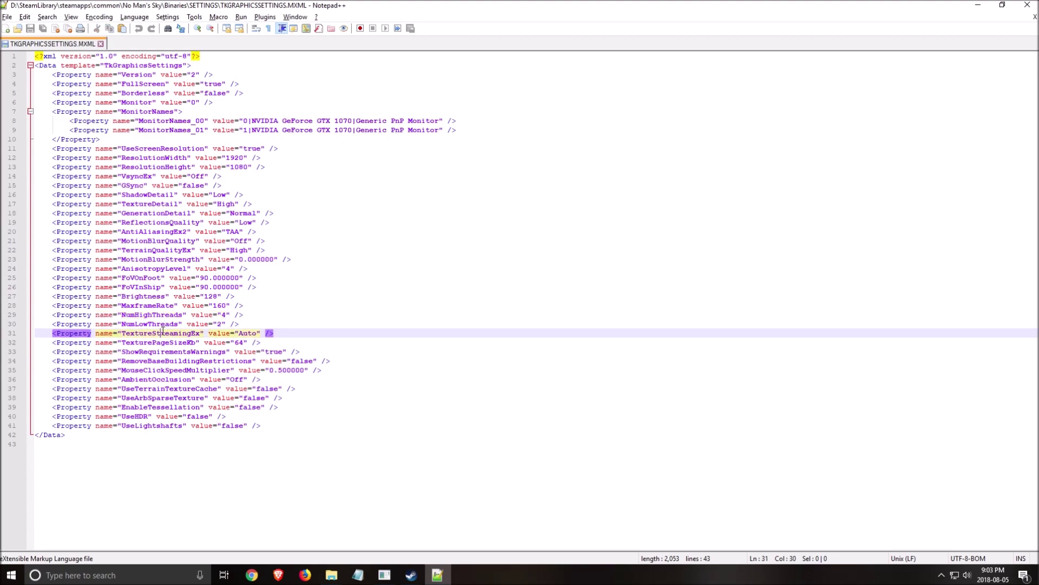
Compare the values of the NumHighThreads and NumLowThreads properties in the graphics settings file
left_click(221, 316)
left_click(218, 325)
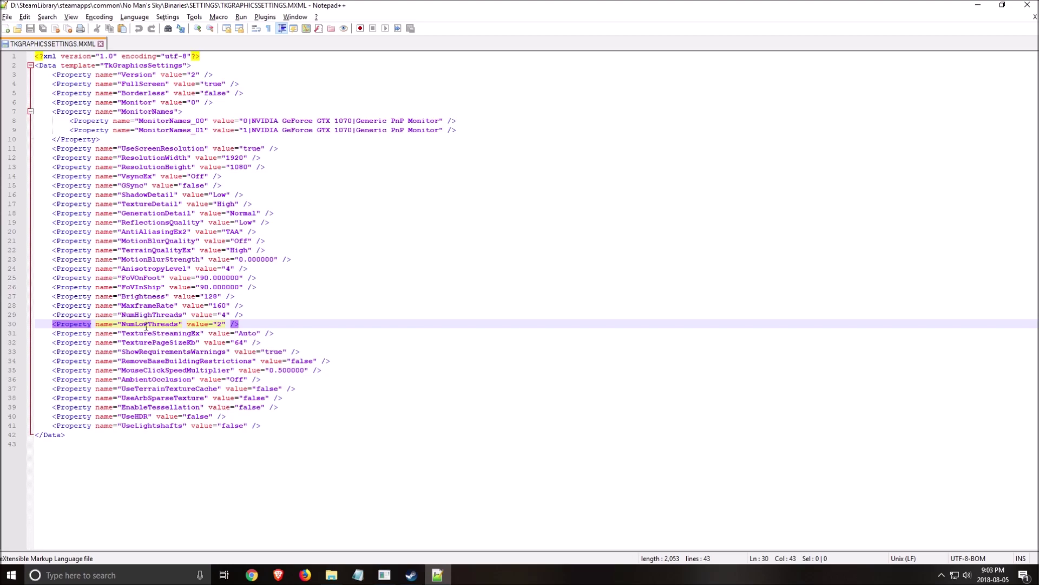
left_click(225, 314)
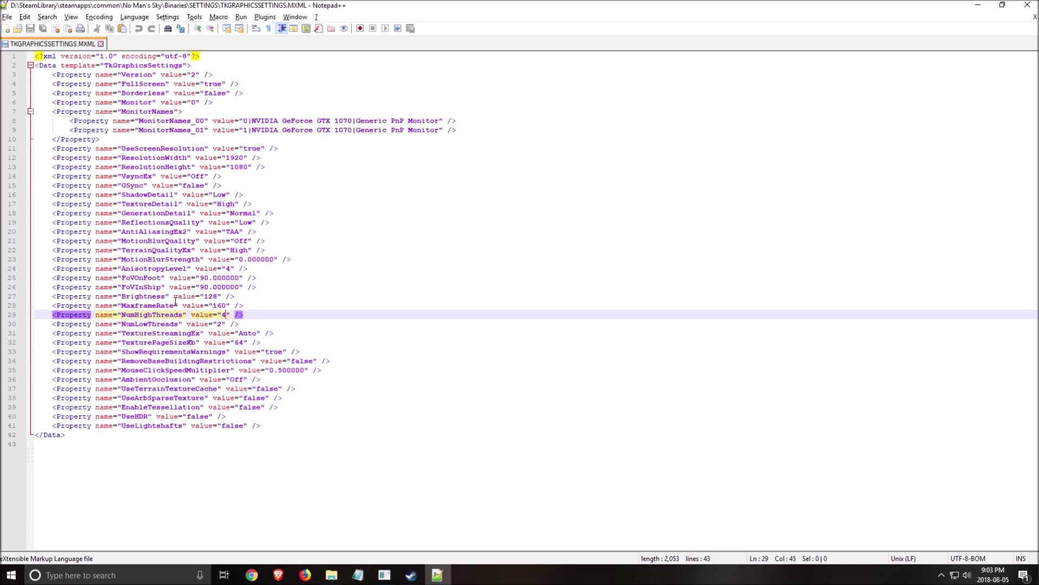
left_click(219, 323)
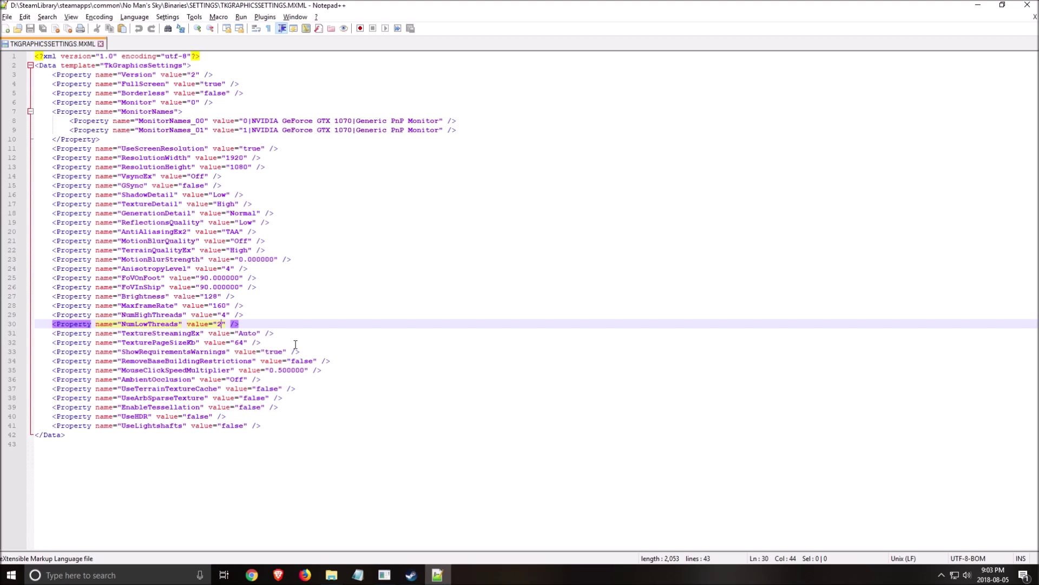
left_click(227, 315)
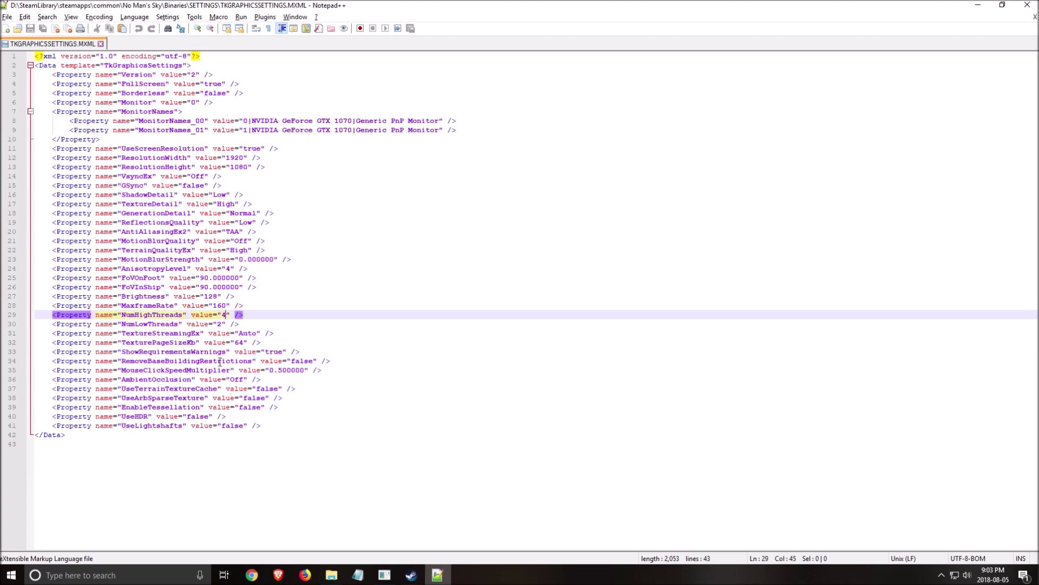
double_click(150, 314)
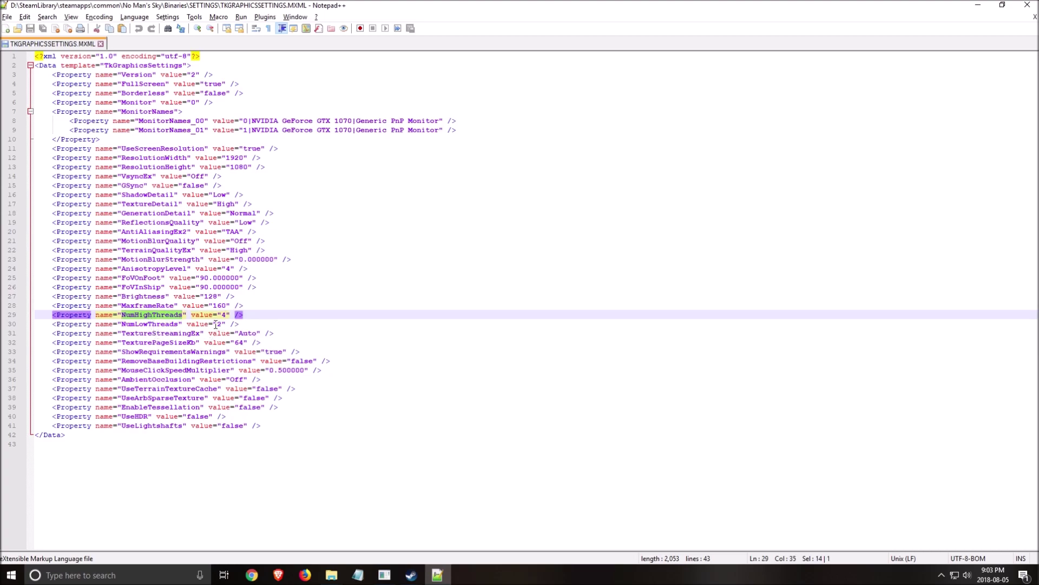
double_click(154, 323)
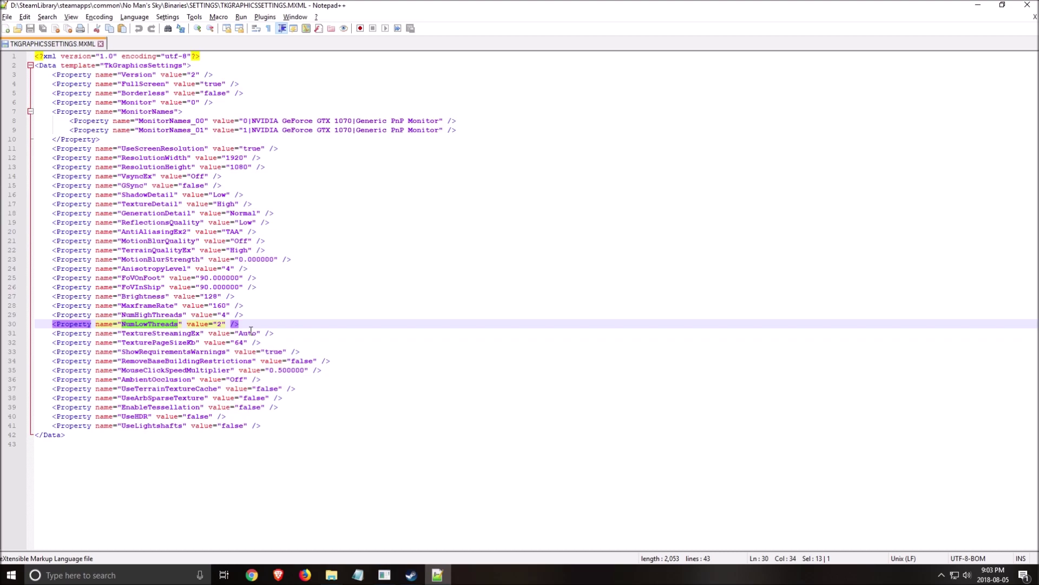
left_click(227, 315)
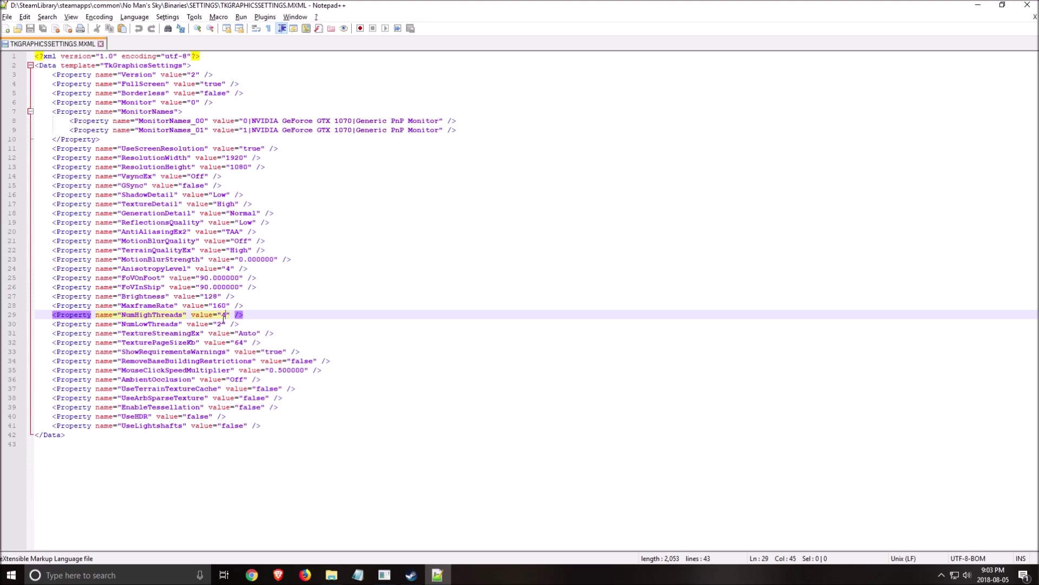
left_click(222, 324)
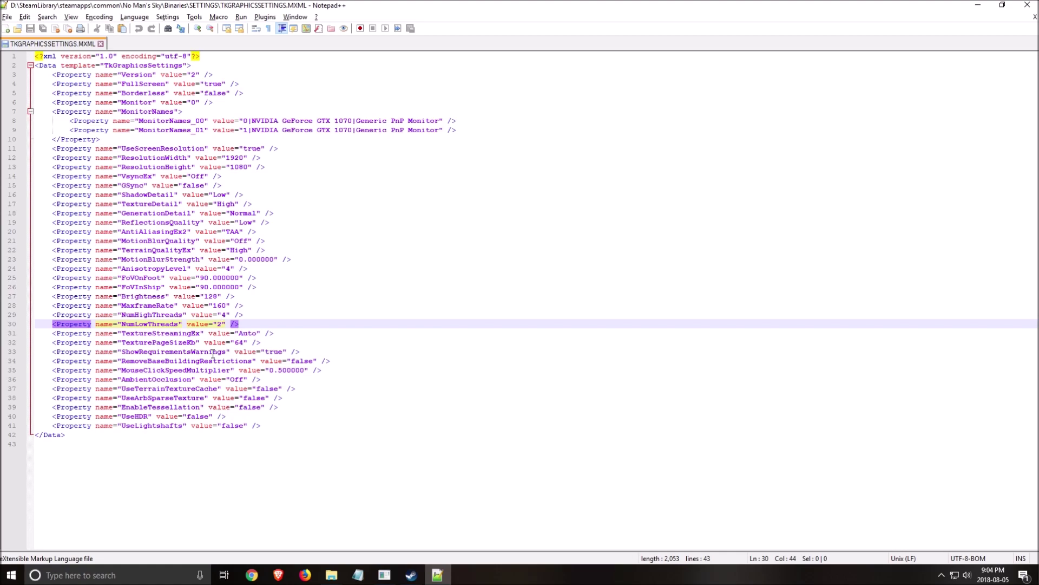
left_click(226, 315)
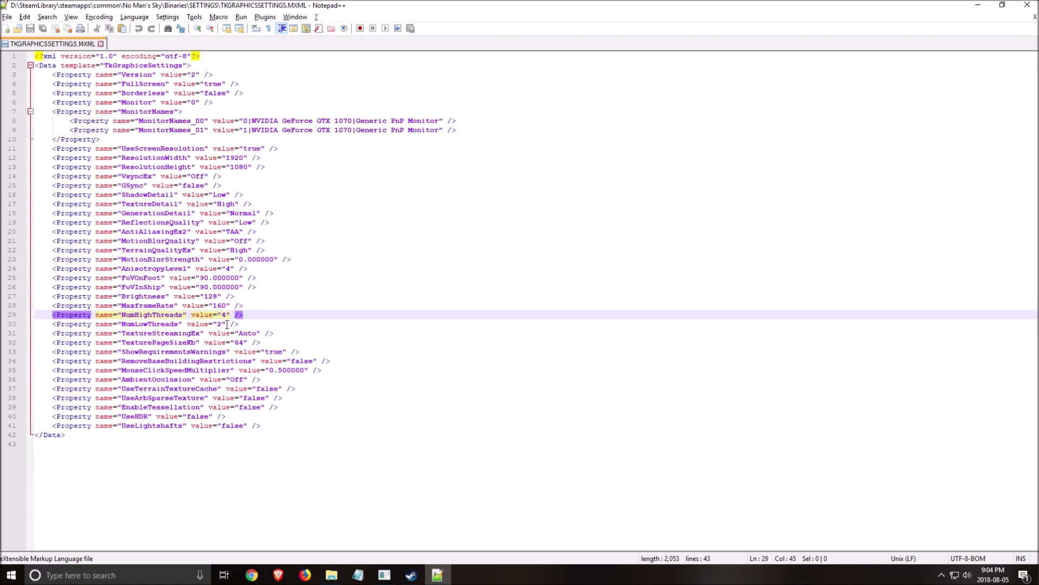